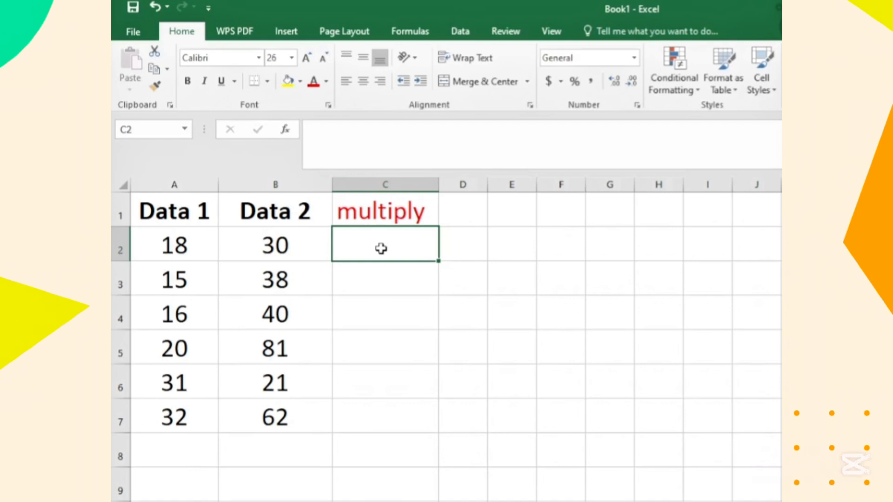
Step: Enter the formula =A2*B2 in cell C2 and fill it down through C7
text(=)
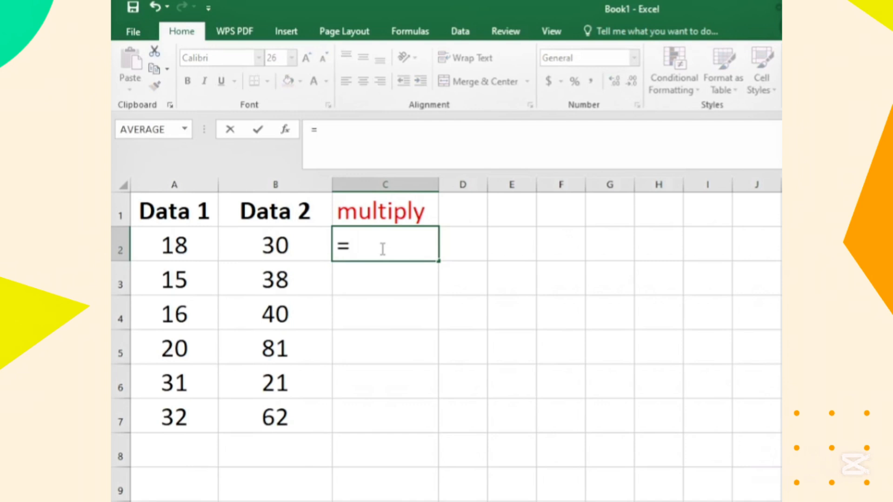
text(a2)
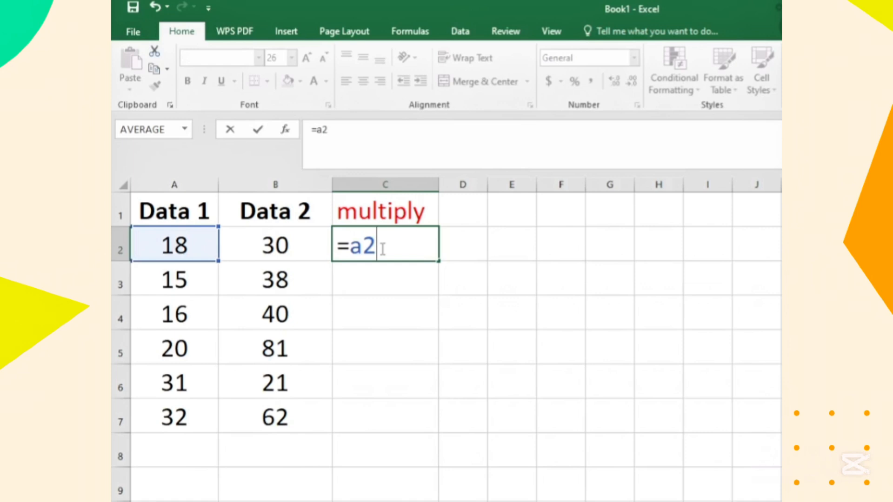
text(*b2)
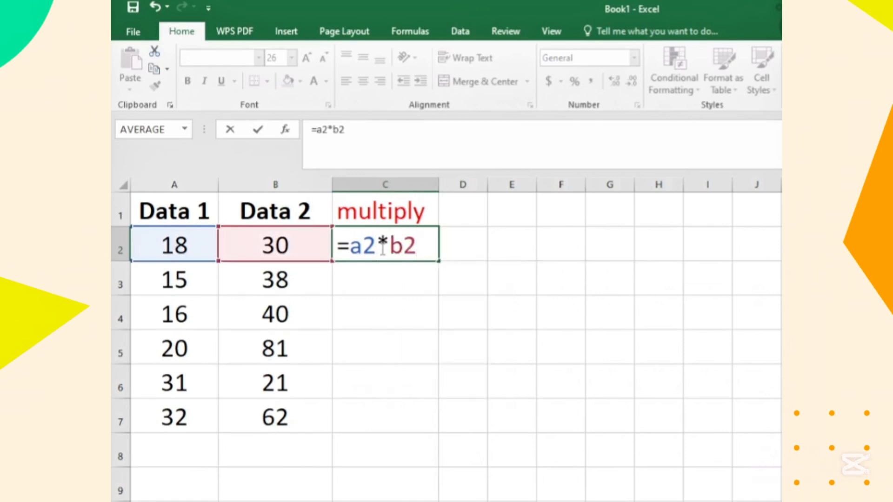
key(Return)
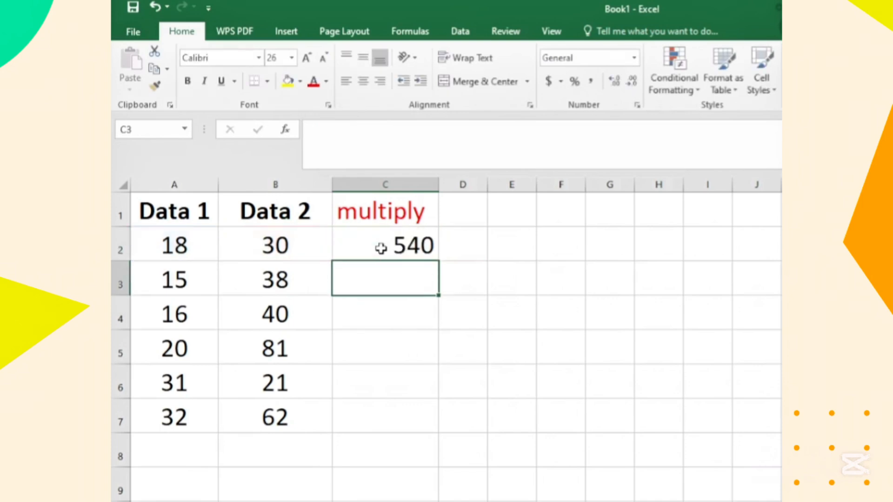
click(401, 244)
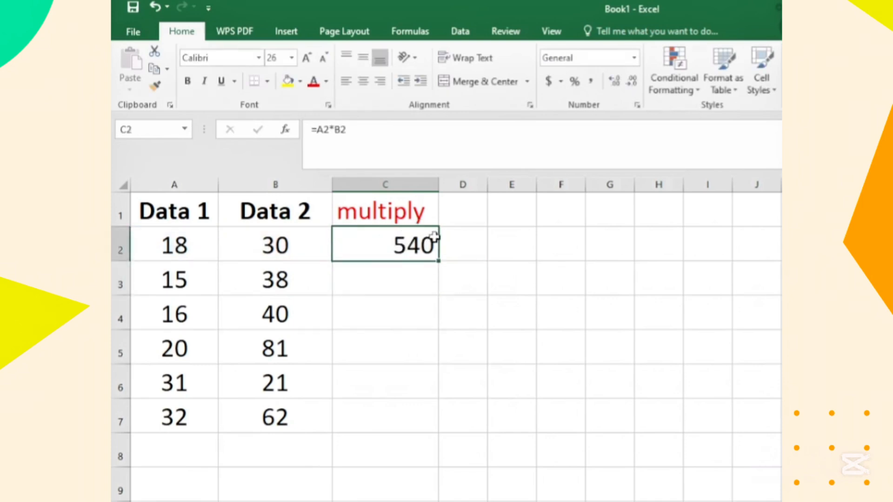
drag(438, 261, 437, 425)
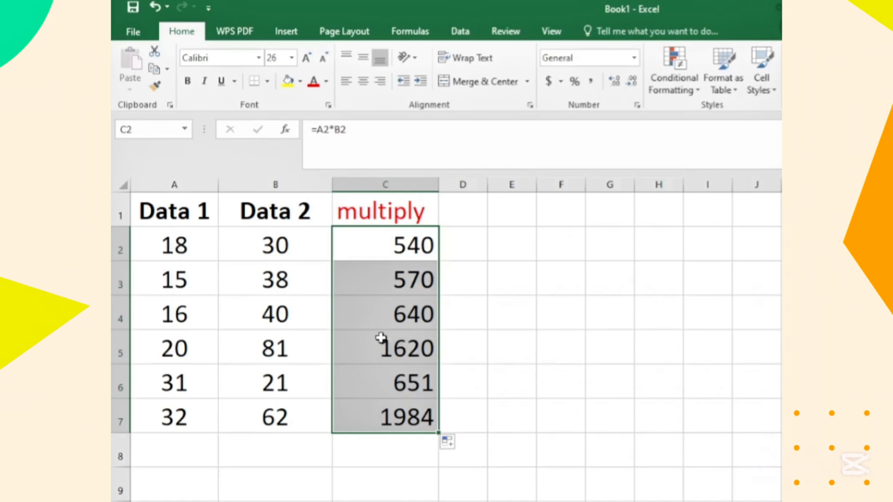
Step: Show the sheet's formulas to examine those in column C, and switch back to displaying values
click(401, 32)
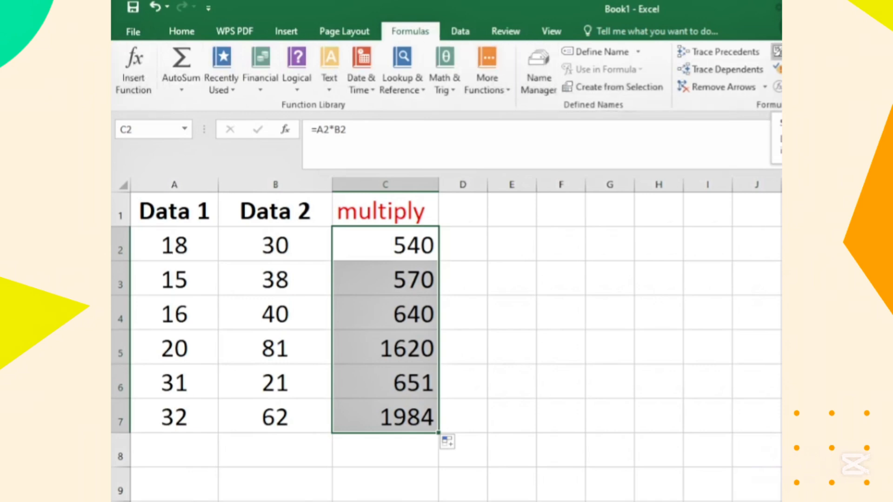
click(778, 52)
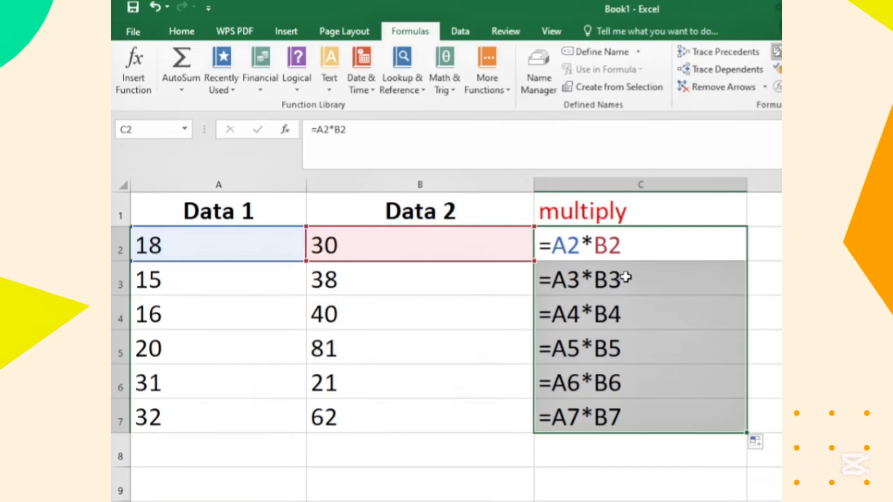
click(777, 52)
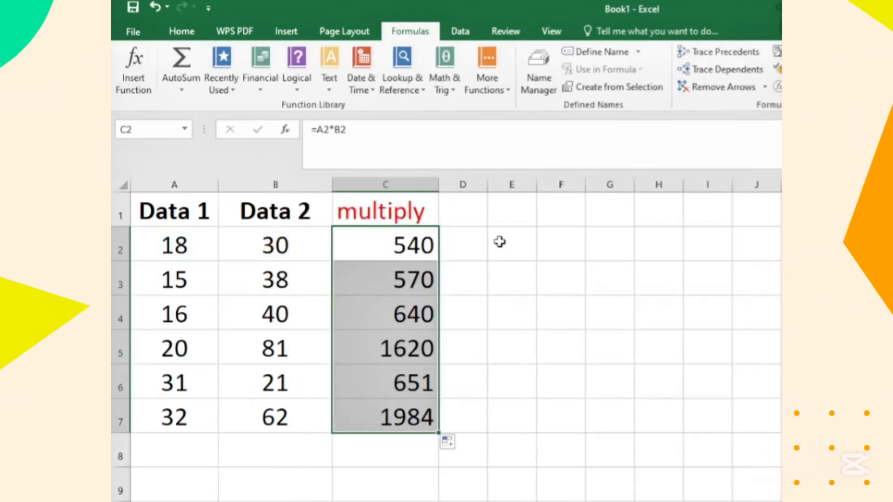
Step: Undo the fill and the formula entry in C2:C7
click(470, 236)
drag(395, 234, 403, 417)
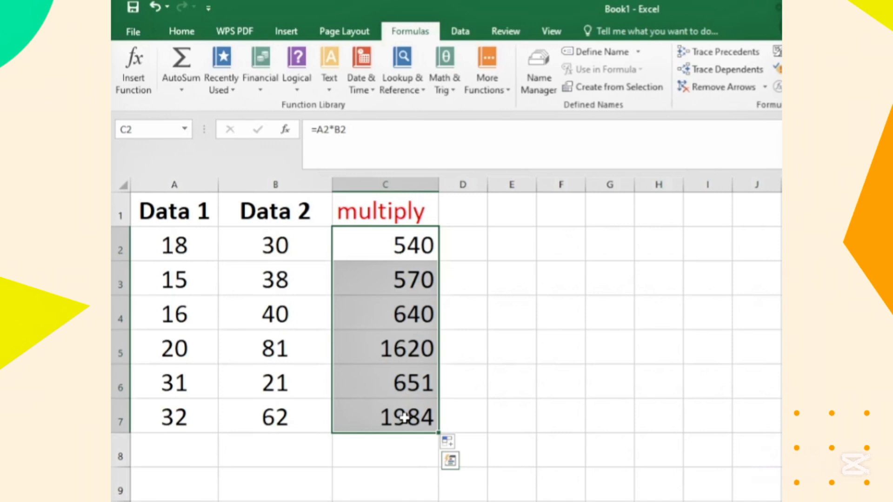
click(153, 7)
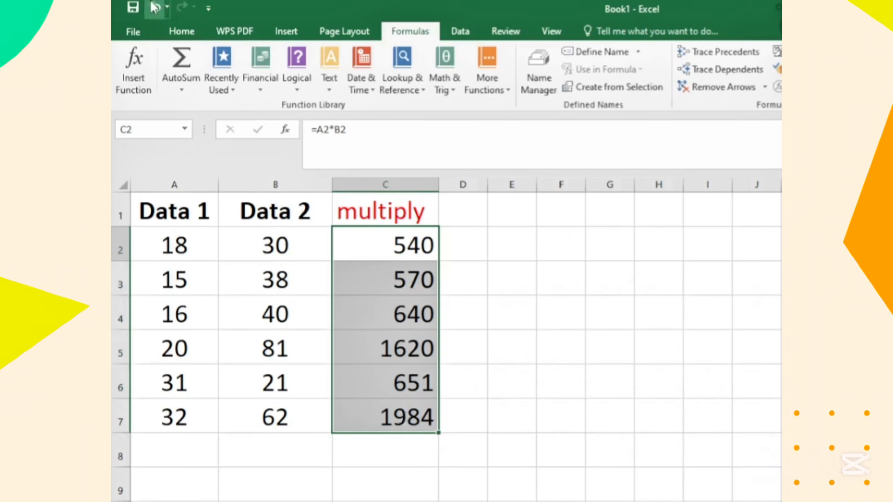
click(149, 9)
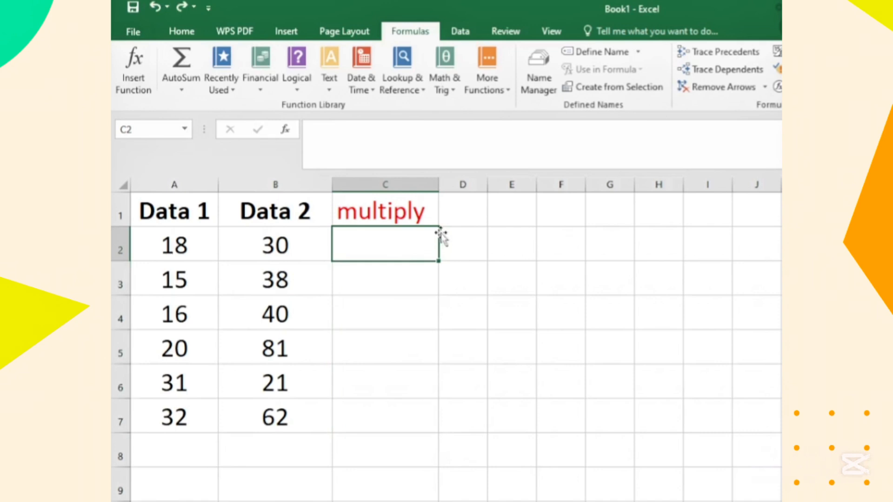
Step: Enter the constant 12 in cell E1
click(481, 212)
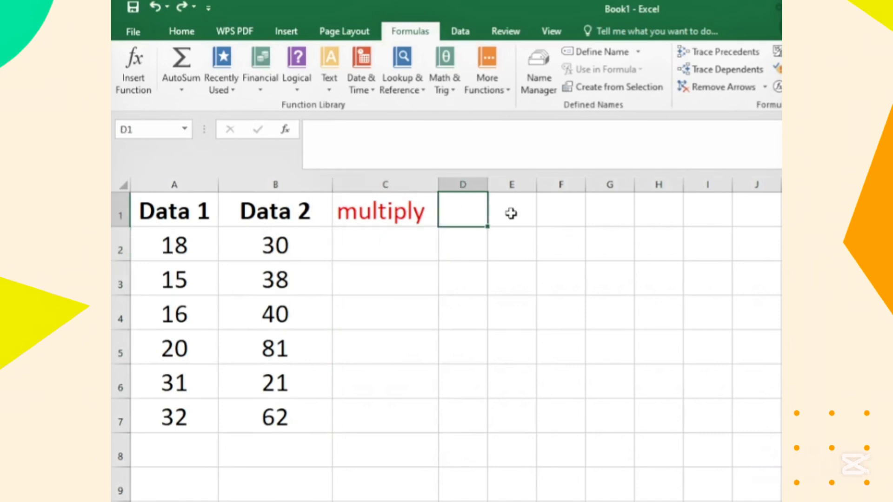
click(509, 214)
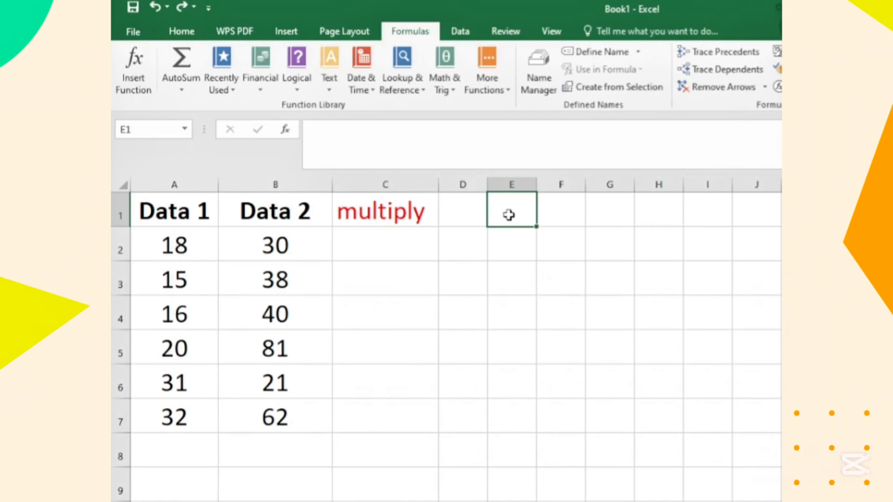
text(12)
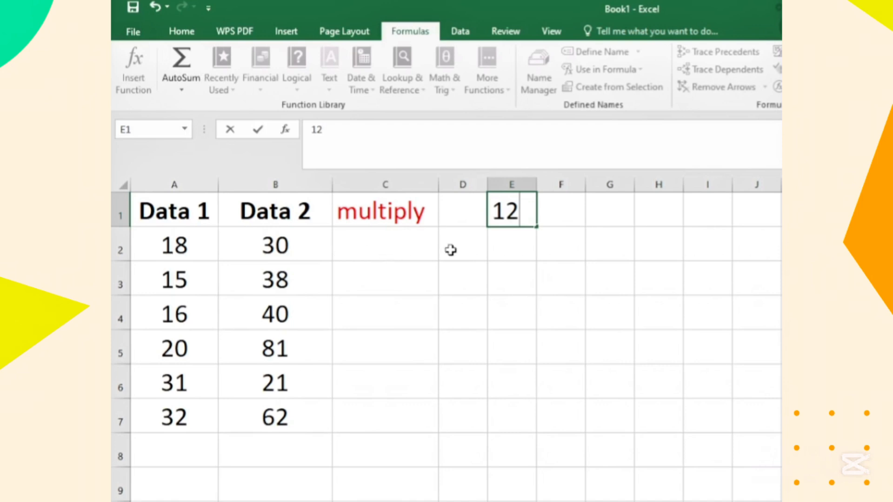
Step: Try the formula =C2*E1 in cell C2 and dismiss the circular reference warning
click(388, 245)
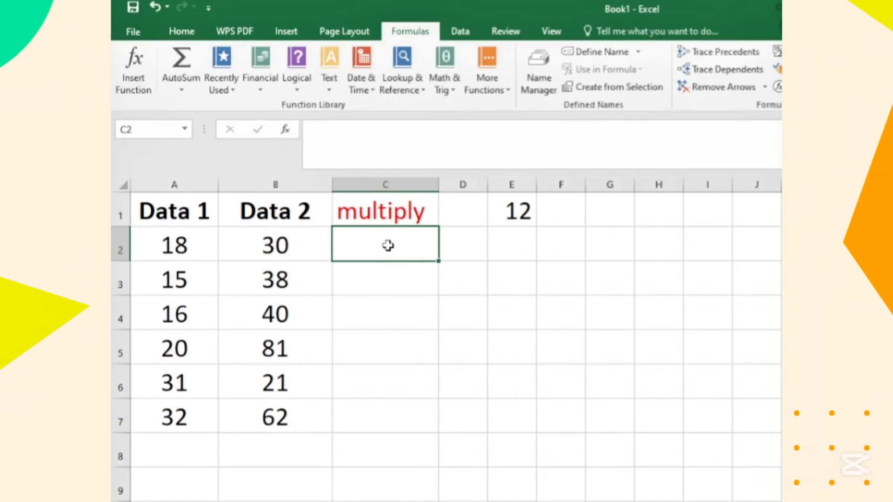
text(=)
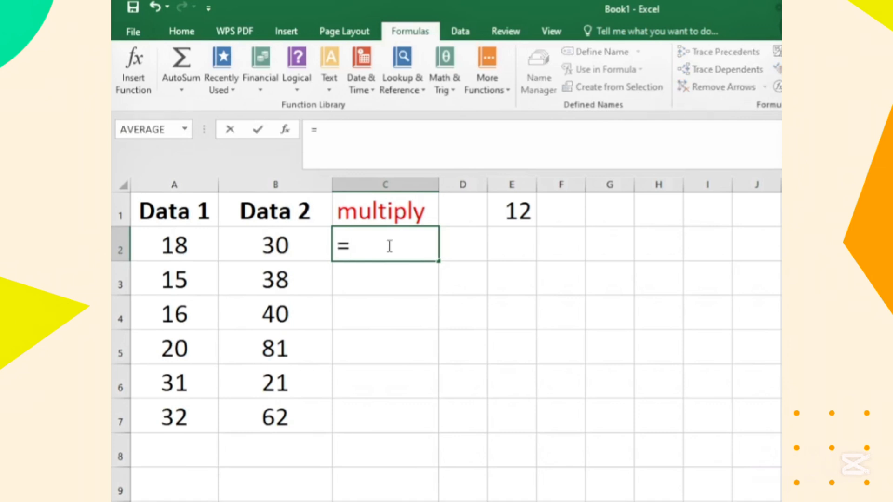
text(c2)
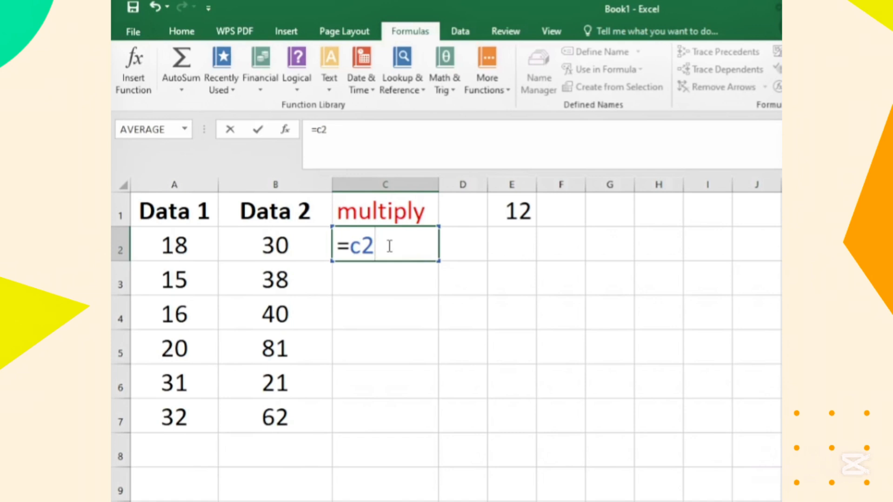
text(*e1)
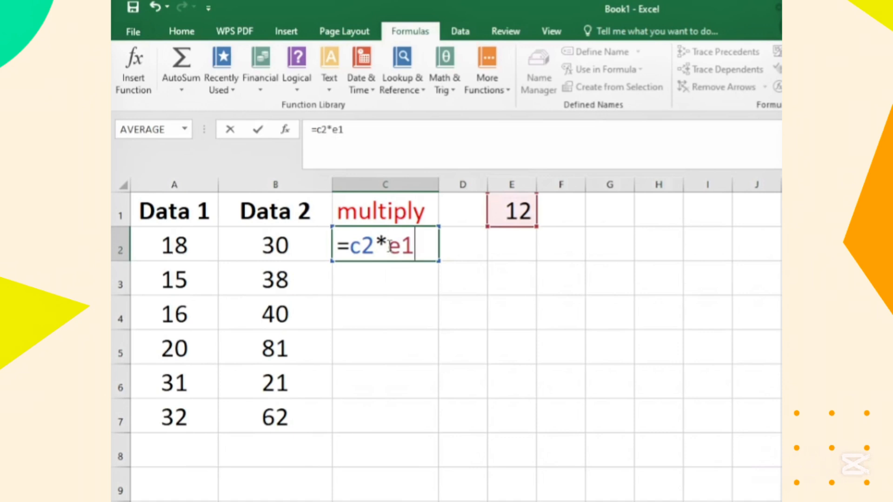
key(Return)
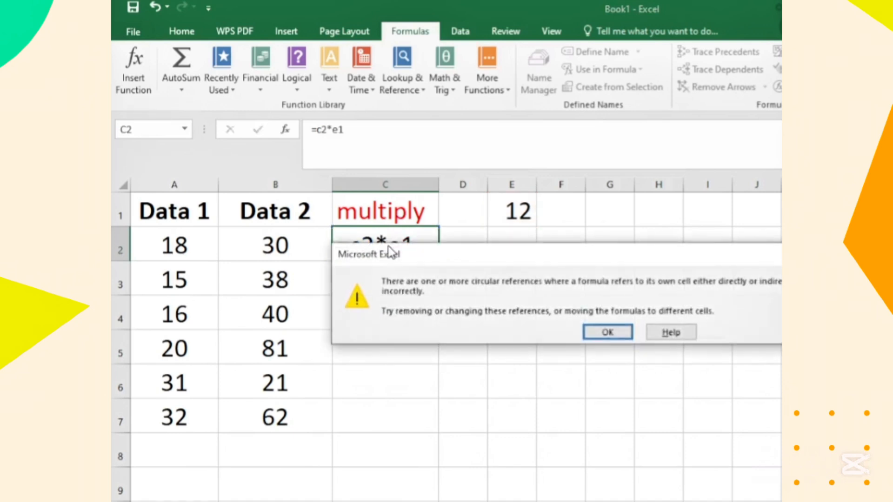
click(607, 333)
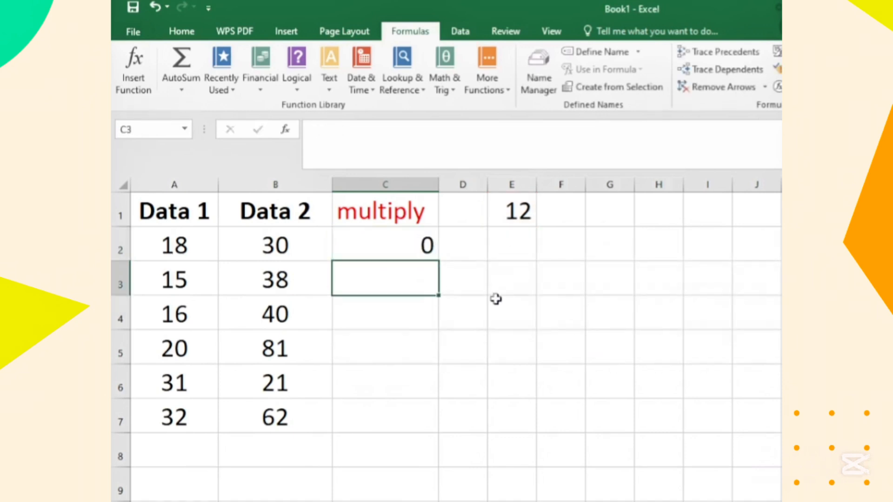
Step: Try filling the C2 formula down through C7 and undo that fill
click(401, 246)
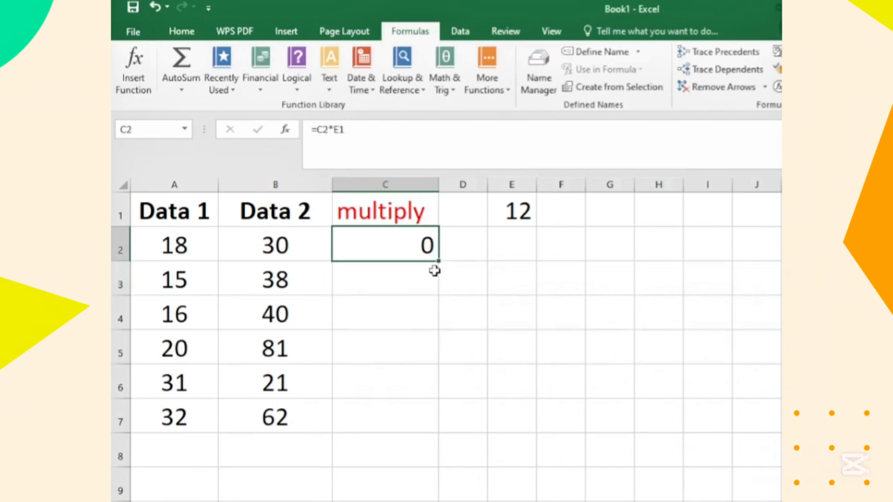
drag(440, 259, 415, 415)
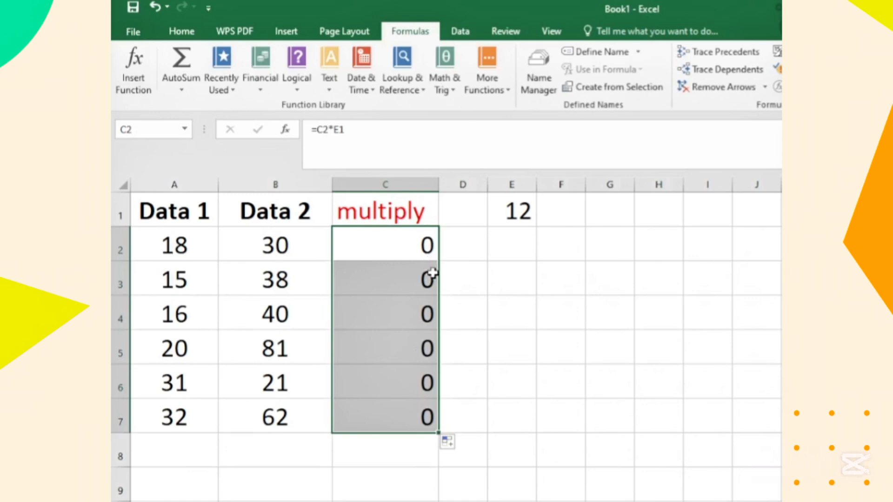
click(413, 250)
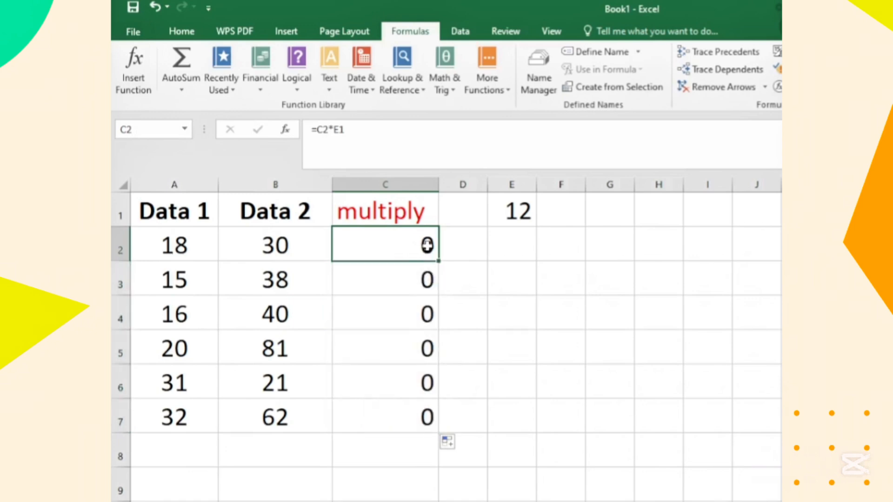
click(154, 7)
click(154, 11)
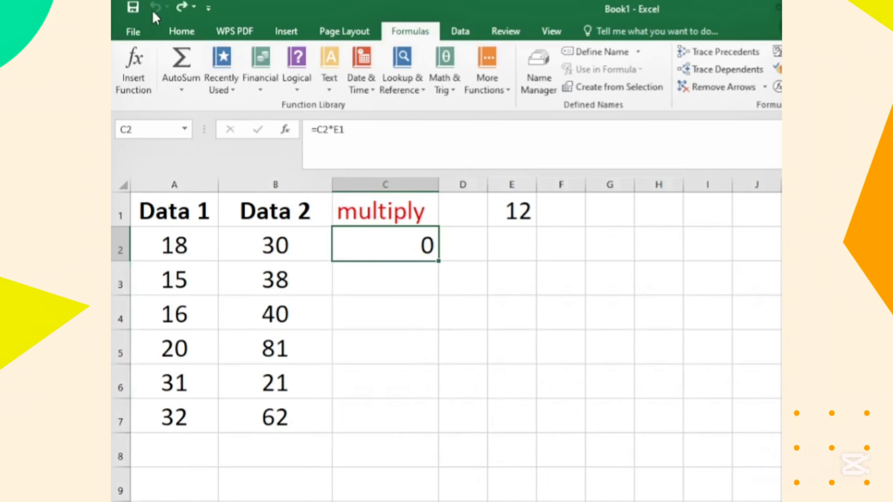
Step: Replace the formula in C2 with =A2*$E$1, using an absolute reference to the constant
double_click(429, 242)
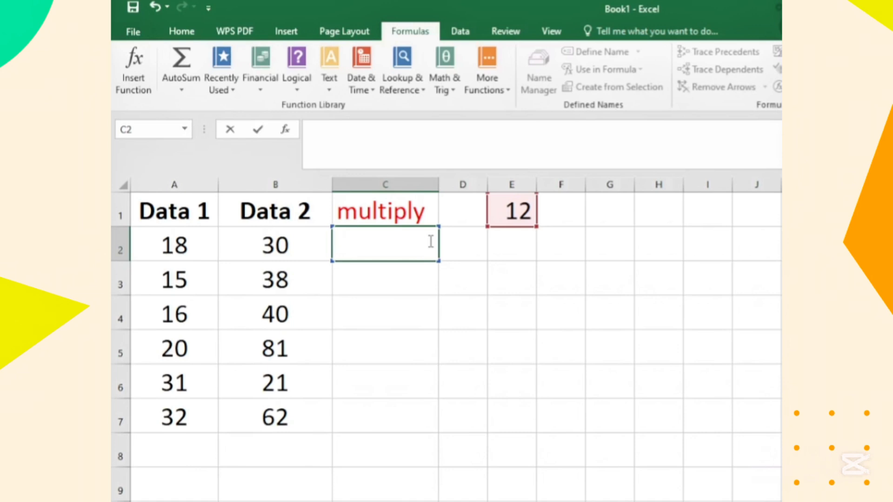
text(=)
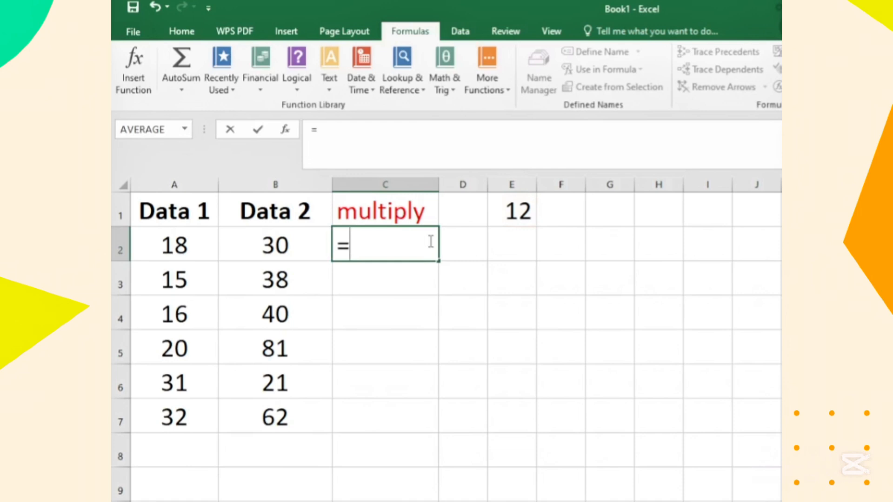
text(a2)
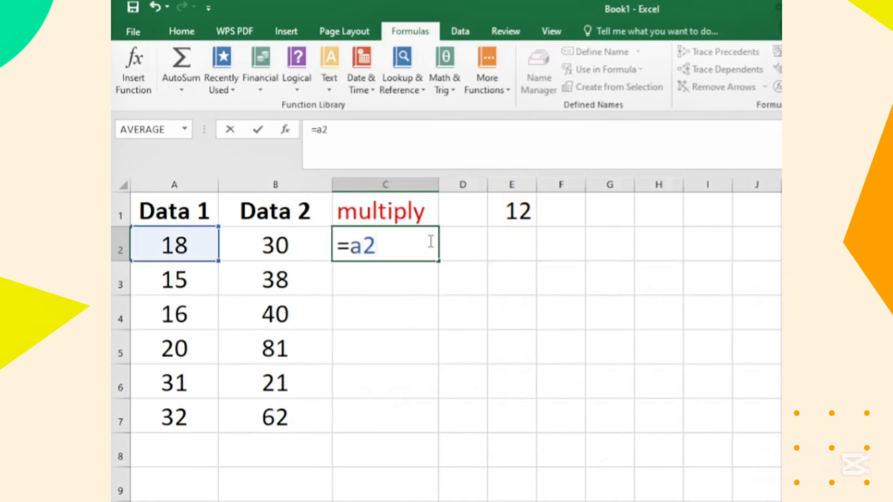
text(*)
text($e)
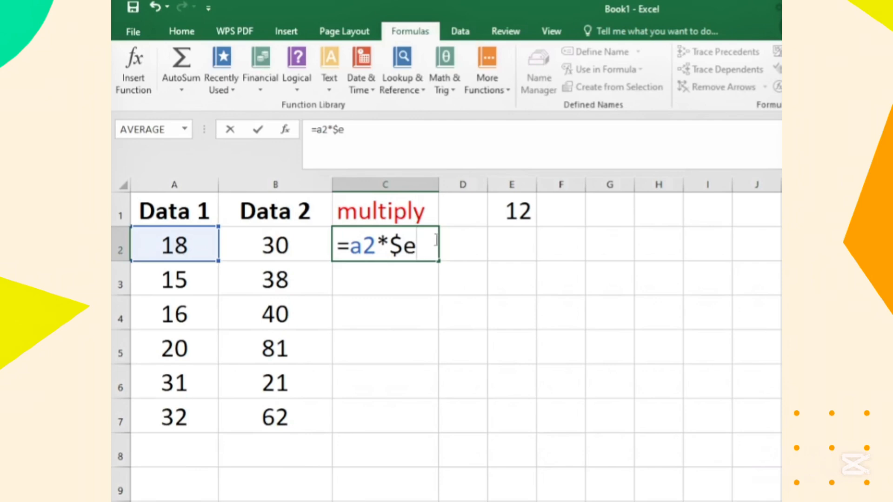
text($1)
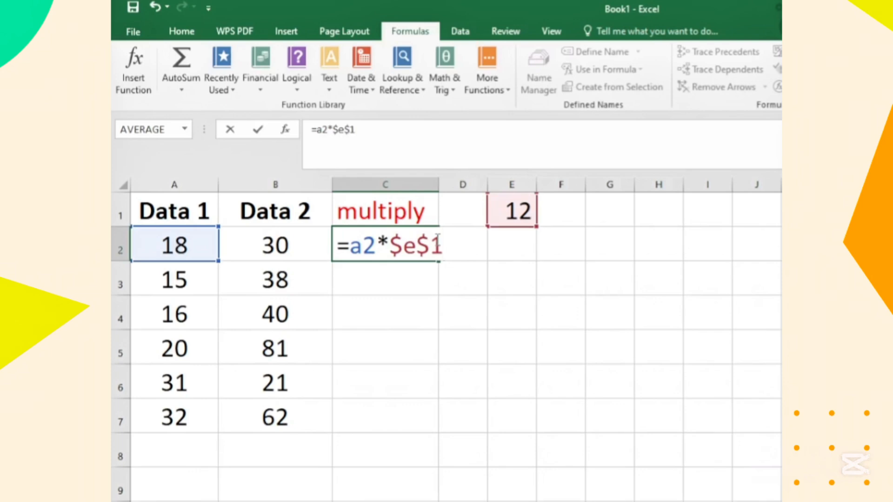
key(Return)
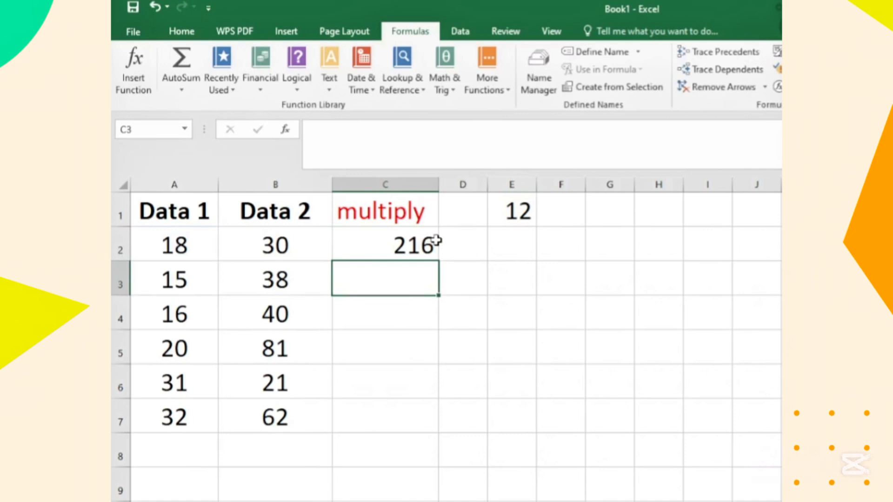
Step: Fill the C2 formula down through C7 and turn on the display of formulas in the sheet
click(379, 246)
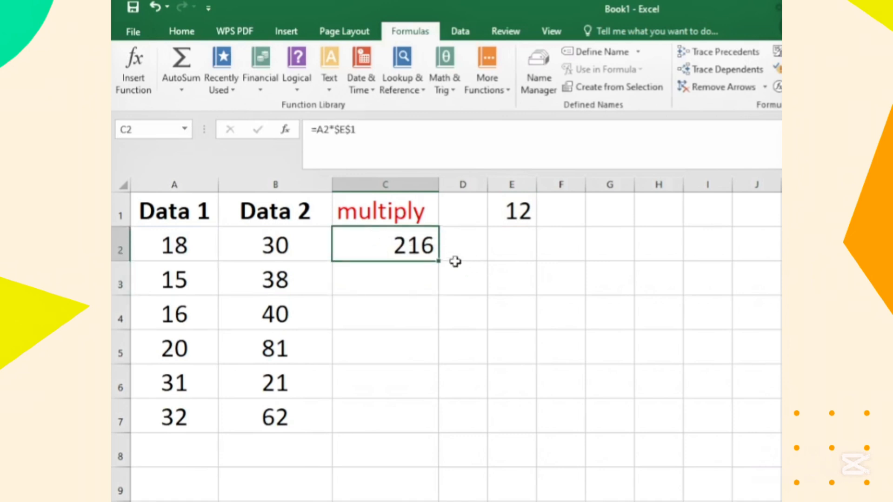
drag(436, 259, 421, 424)
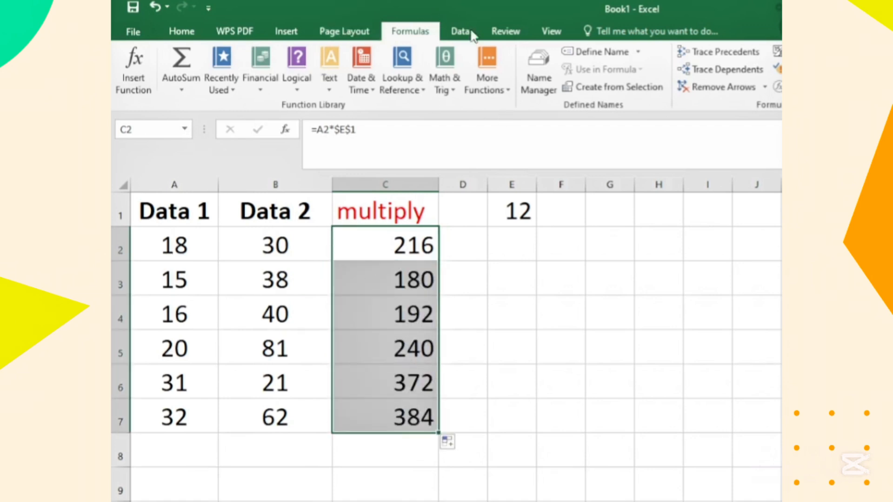
click(776, 51)
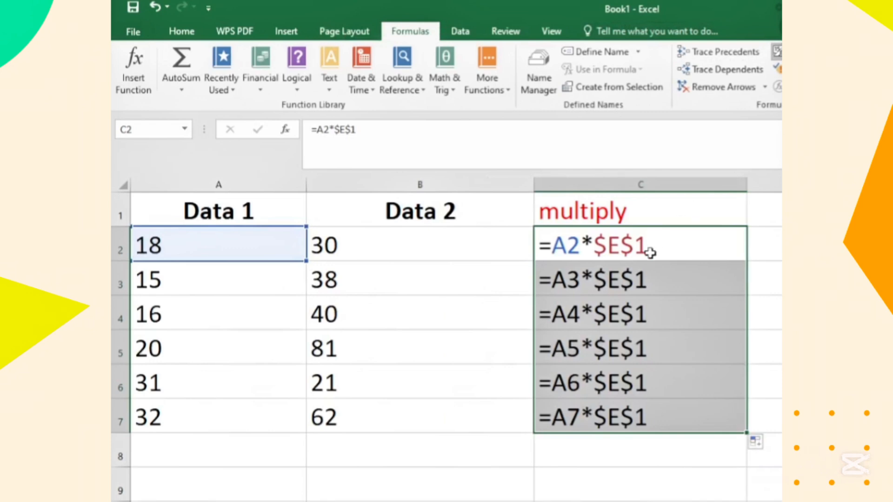